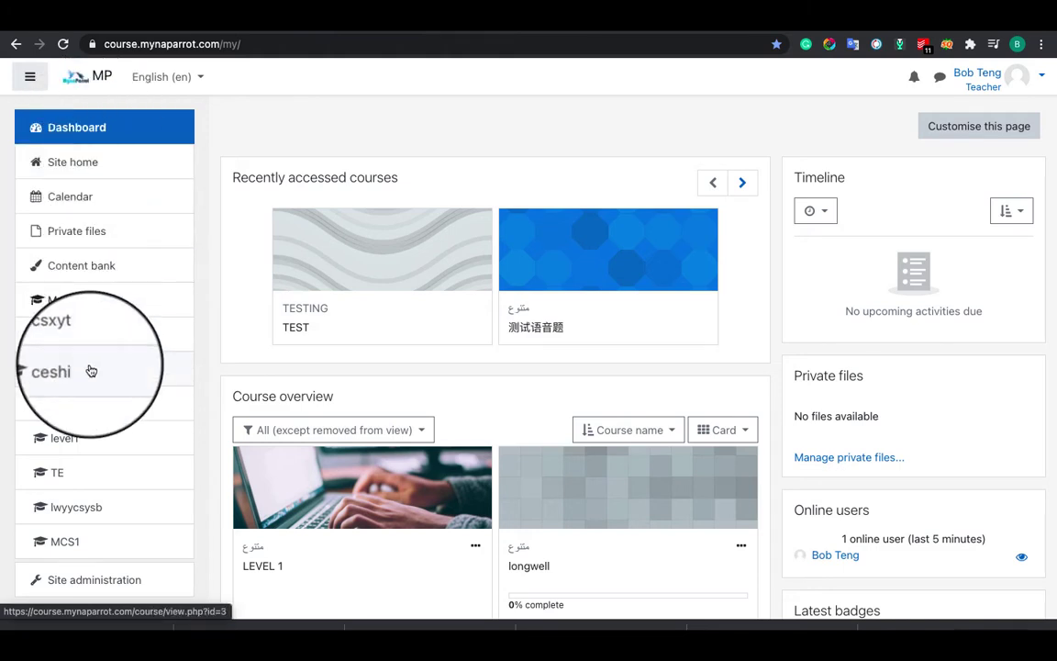
Step: Open the MCS1 course, turn editing on, and bring Topic 3 into view
left_click(74, 549)
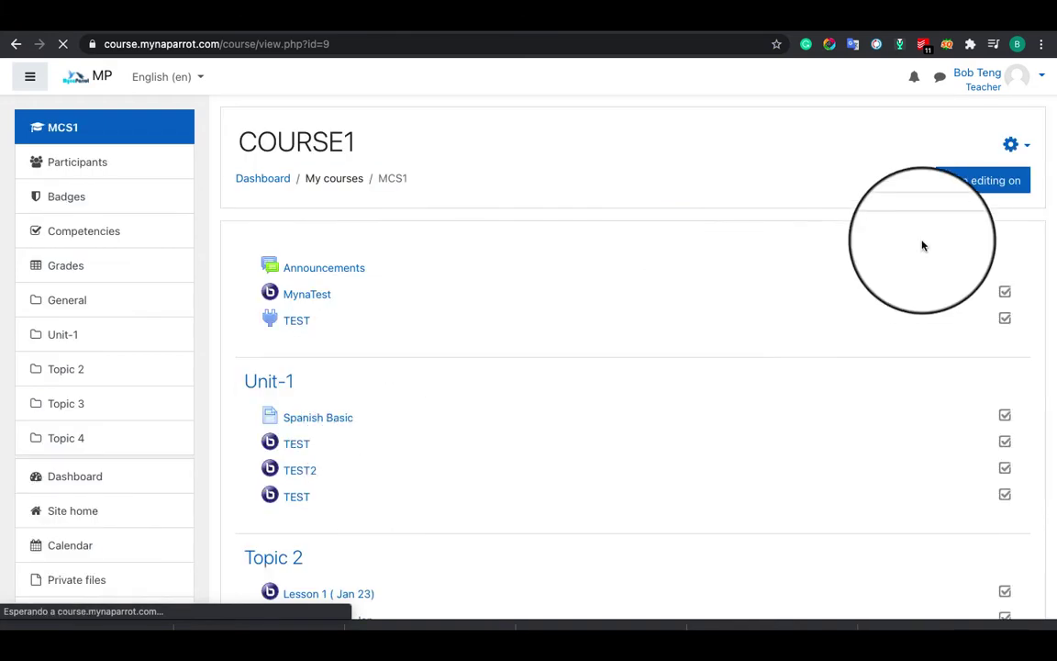
left_click(967, 192)
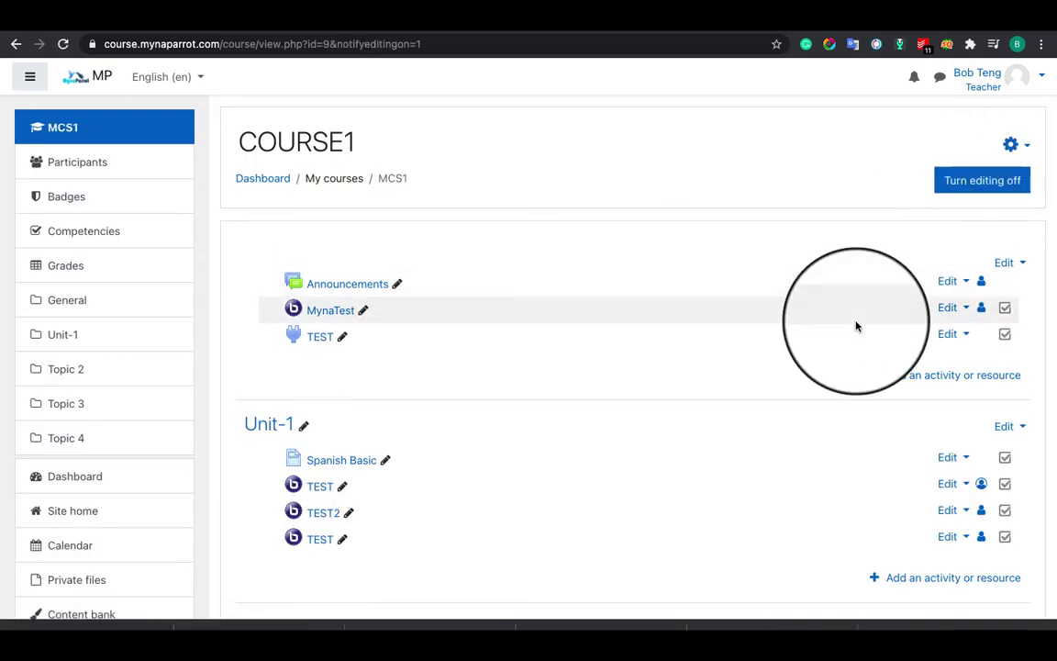
scroll(856, 325, "down", 1)
scroll(856, 325, "down", 1)
scroll(856, 326, "down", 1)
scroll(856, 326, "down", 1)
scroll(856, 325, "down", 1)
scroll(856, 326, "down", 1)
scroll(856, 326, "down", 1)
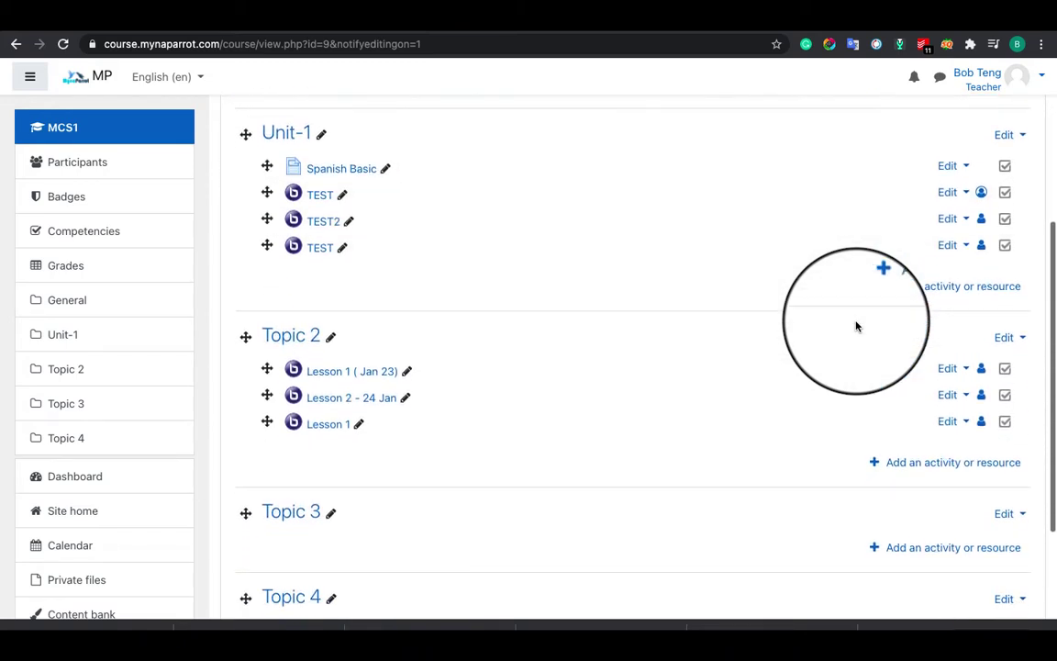
scroll(856, 326, "up", 2)
scroll(856, 325, "up", 2)
scroll(856, 326, "up", 1)
scroll(856, 325, "down", 2)
scroll(856, 325, "down", 1)
scroll(856, 326, "down", 1)
scroll(856, 326, "down", 1)
scroll(856, 326, "down", 2)
scroll(856, 325, "down", 1)
scroll(856, 326, "down", 1)
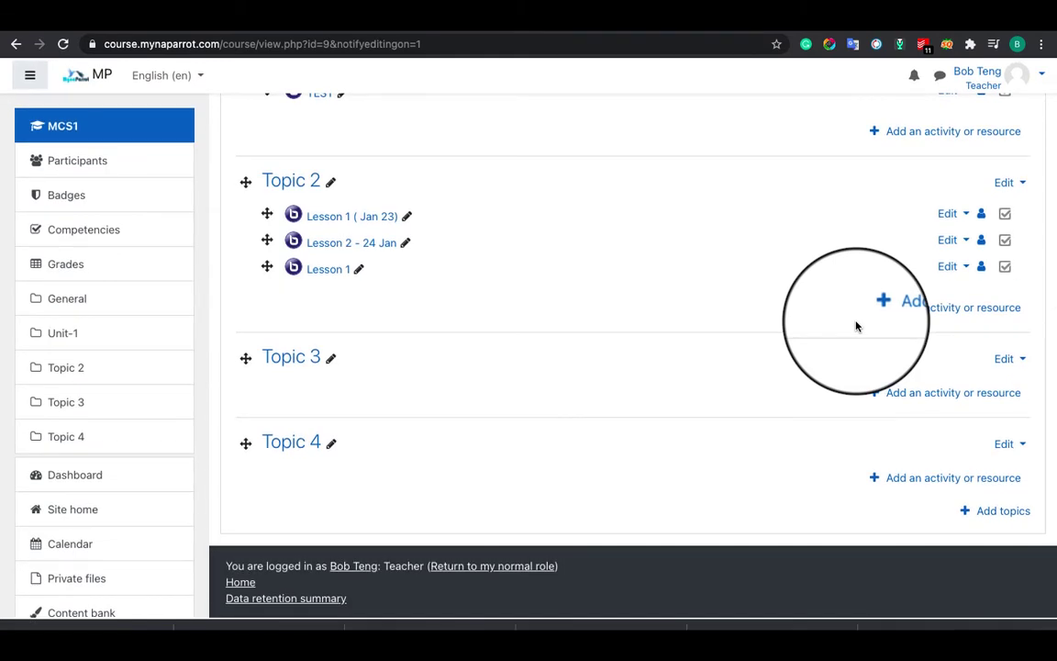
Step: Add a BigBlueButtonBN activity to Topic 3 with instance type 'Room/Activity with recordings'
left_click(908, 399)
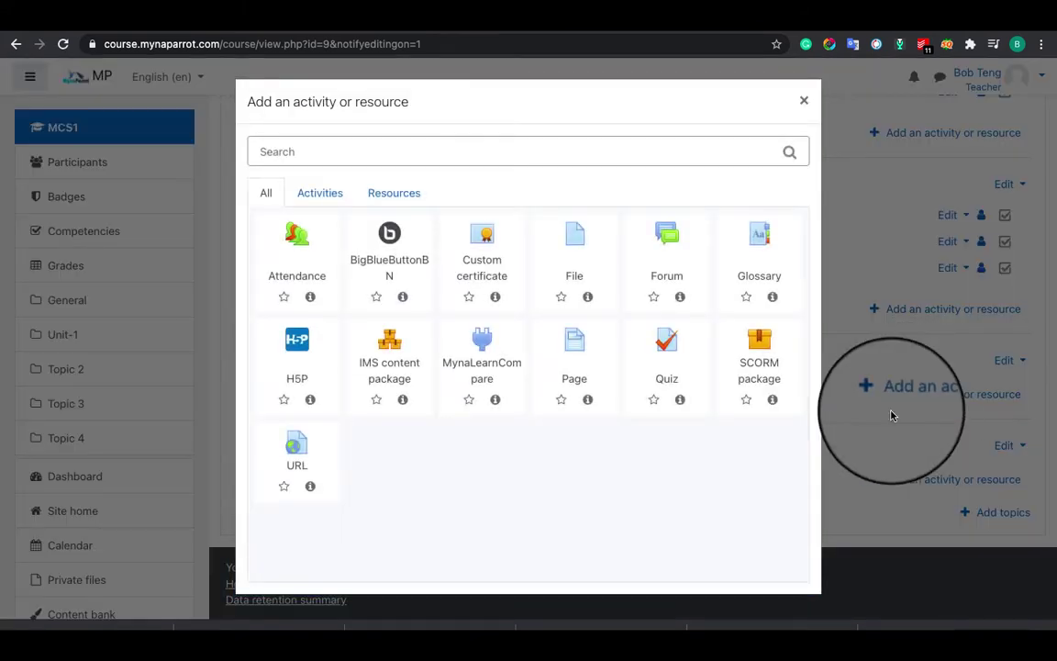
left_click(396, 261)
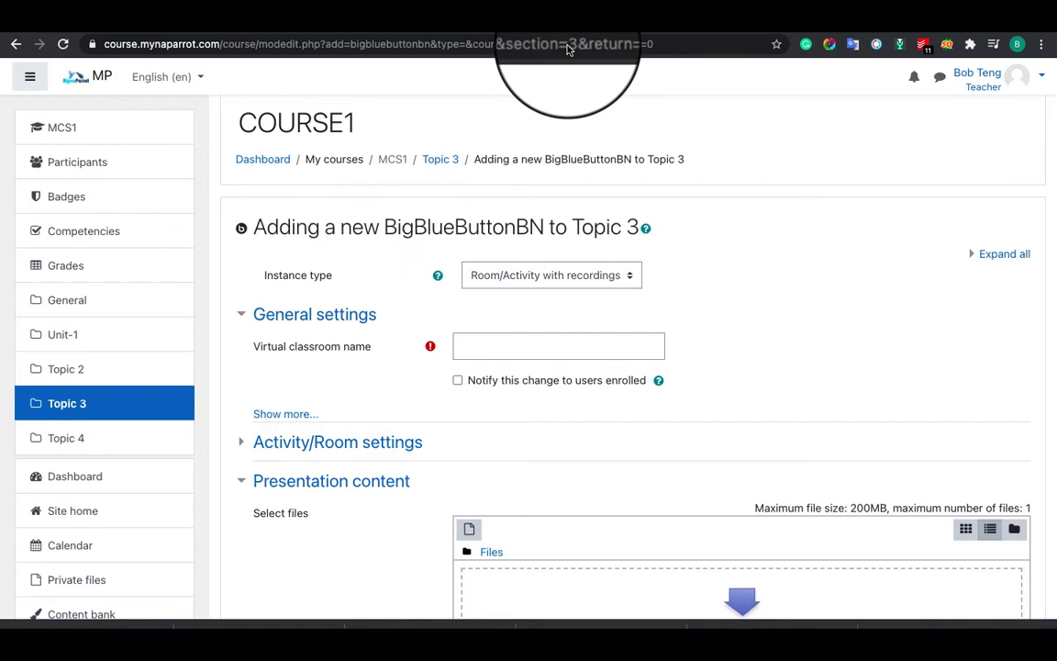
scroll(673, 307, "down", 1)
scroll(674, 308, "down", 2)
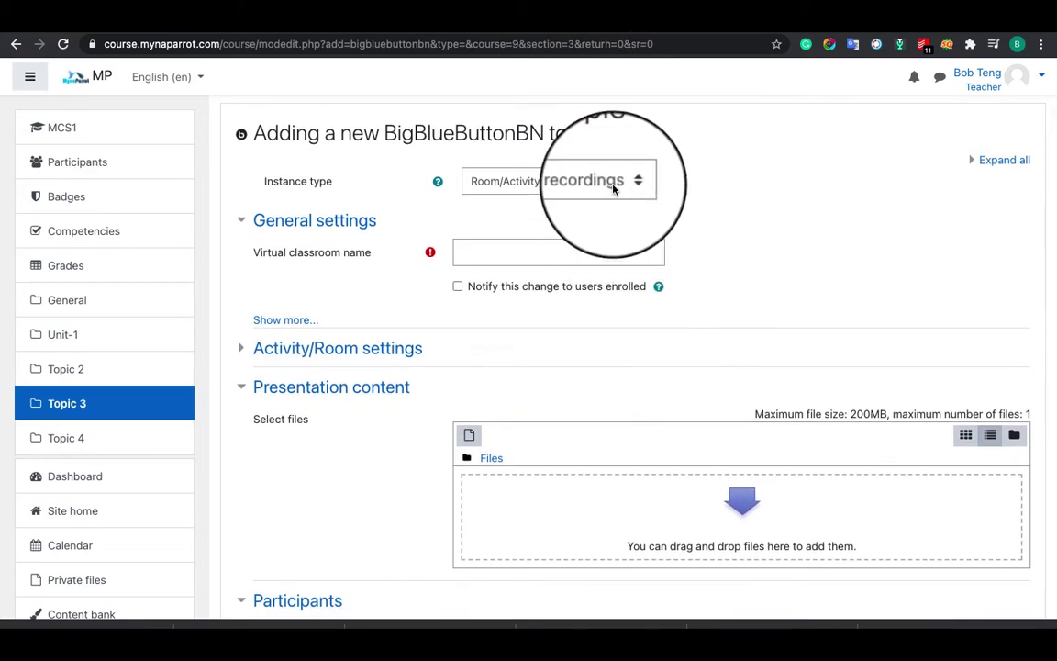
left_click(613, 184)
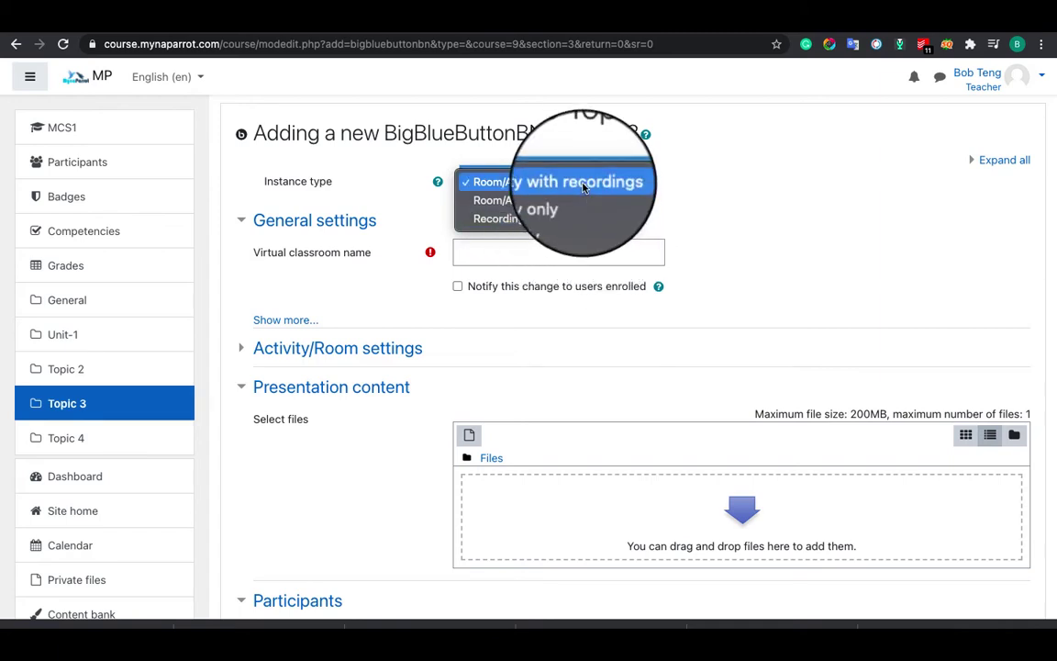
left_click(582, 184)
scroll(567, 206, "down", 2)
Step: Name the virtual classroom 'lesson 1' and notify enrolled users of the change
left_click(523, 166)
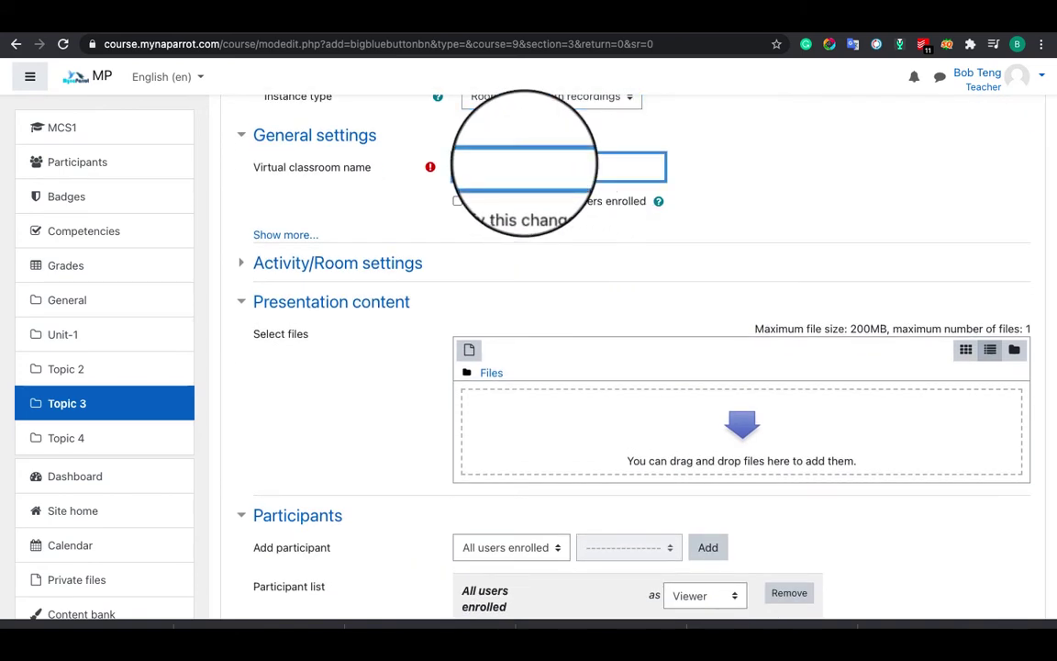
type("lesson 1")
left_click(512, 238)
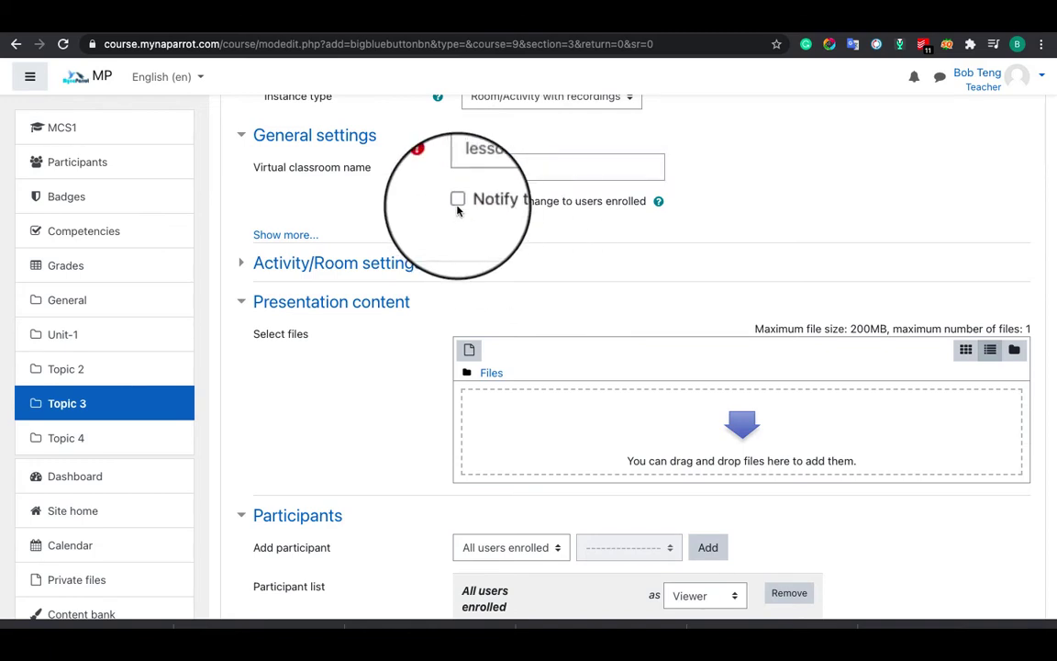
left_click(457, 203)
scroll(457, 206, "down", 1)
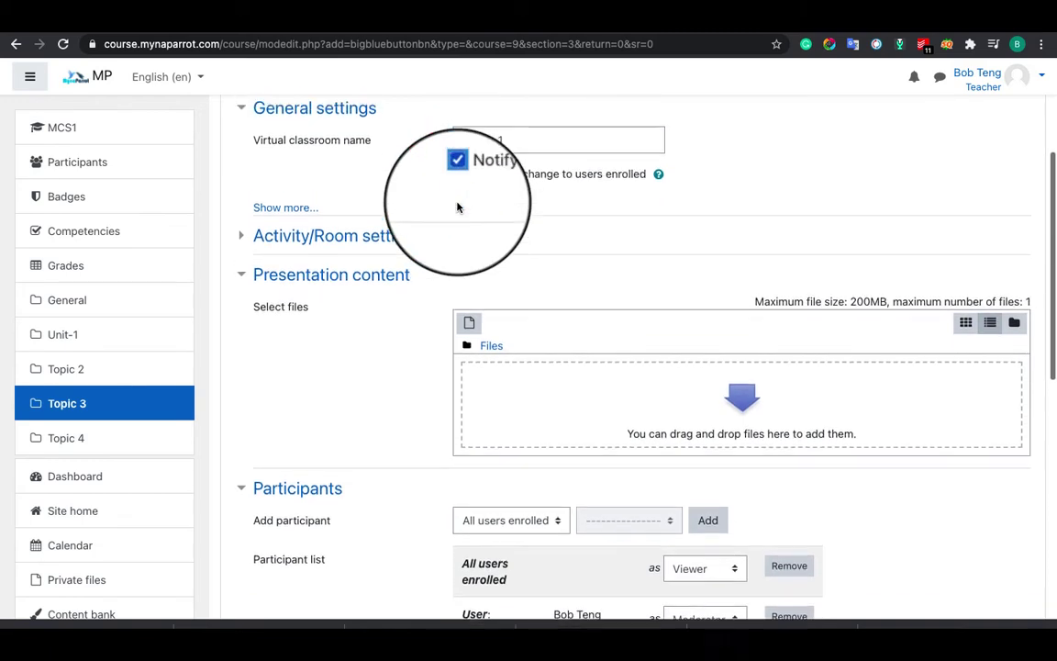
scroll(457, 208, "up", 1)
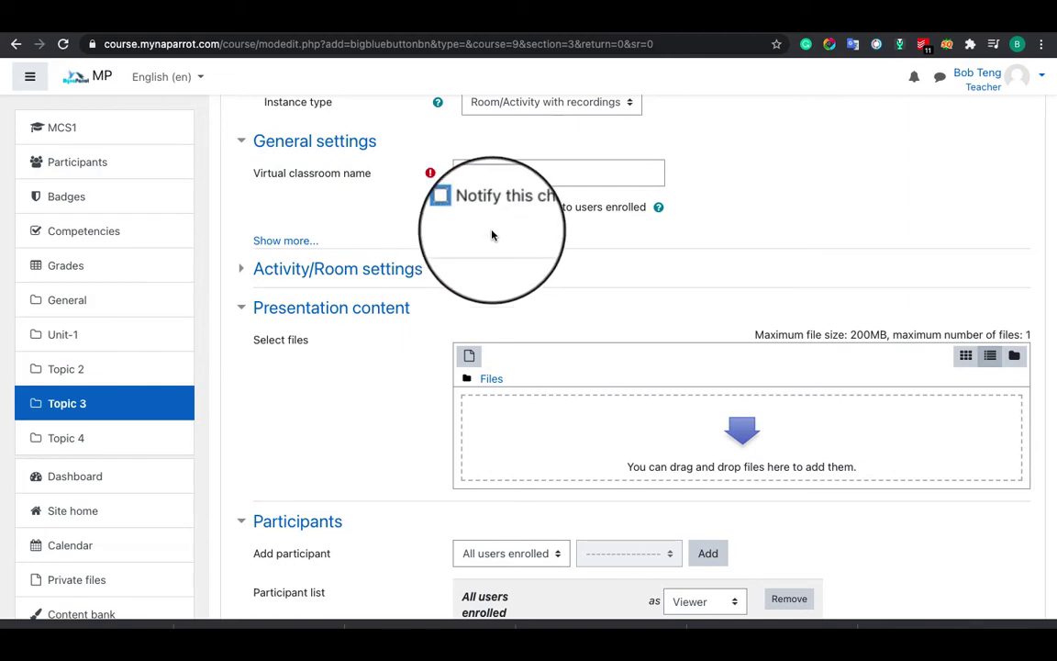
scroll(457, 209, "down", 1)
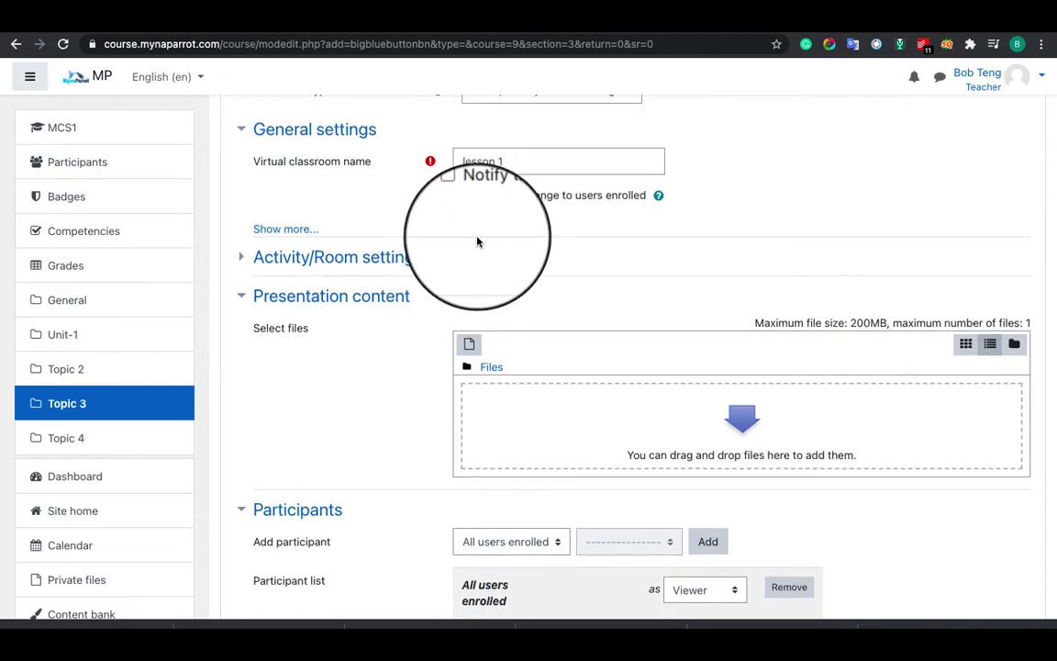
scroll(476, 240, "down", 1)
Step: Set the welcome message to 'personal message' and keep Wait for moderator enabled
left_click(396, 225)
scroll(397, 227, "down", 1)
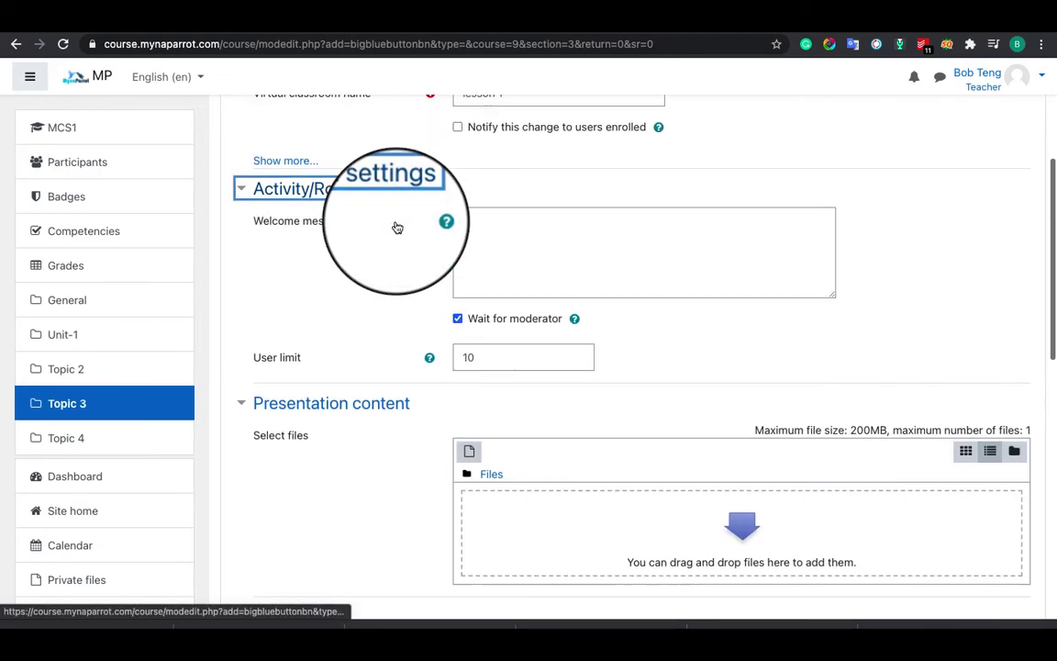
left_click(503, 217)
type("personal messag")
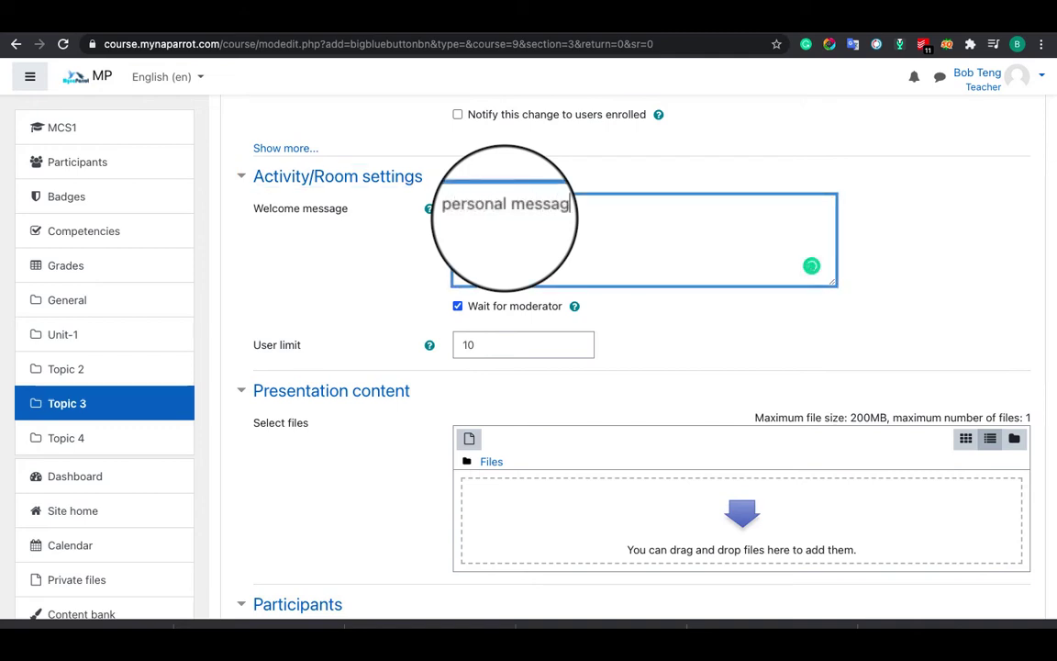
scroll(536, 226, "down", 1)
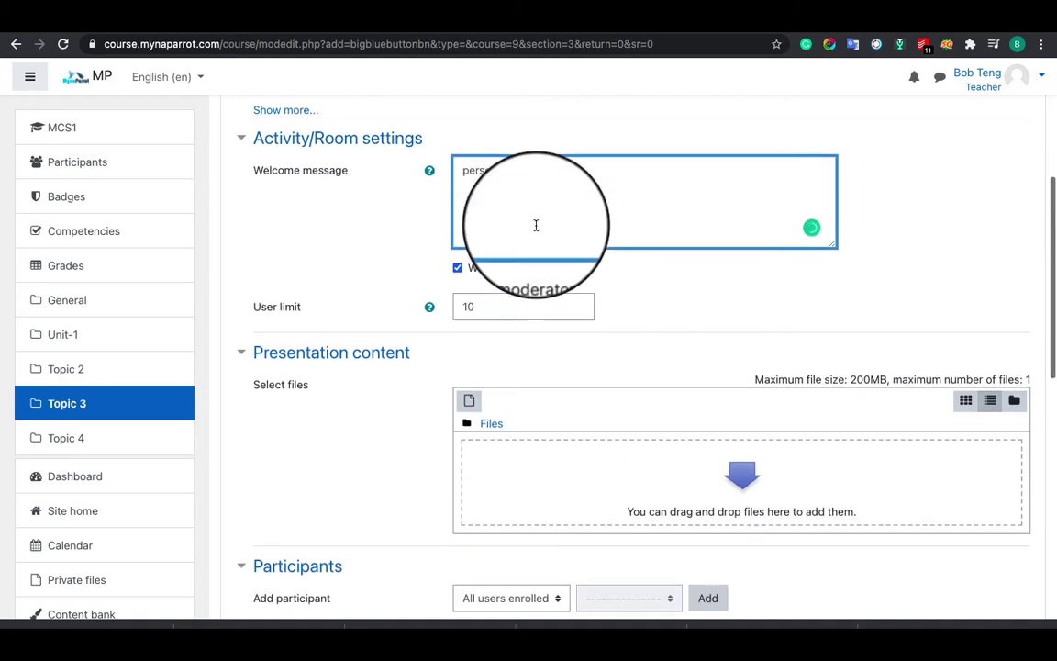
left_click(457, 265)
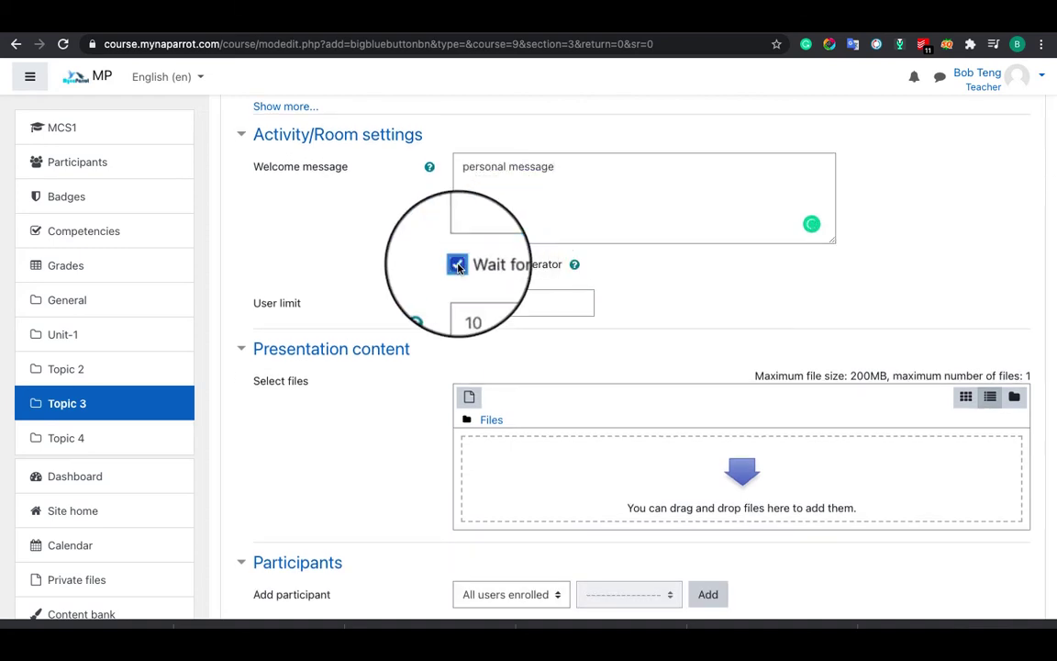
Step: Clear the default user limit of 10
scroll(458, 267, "down", 1)
scroll(458, 238, "down", 1)
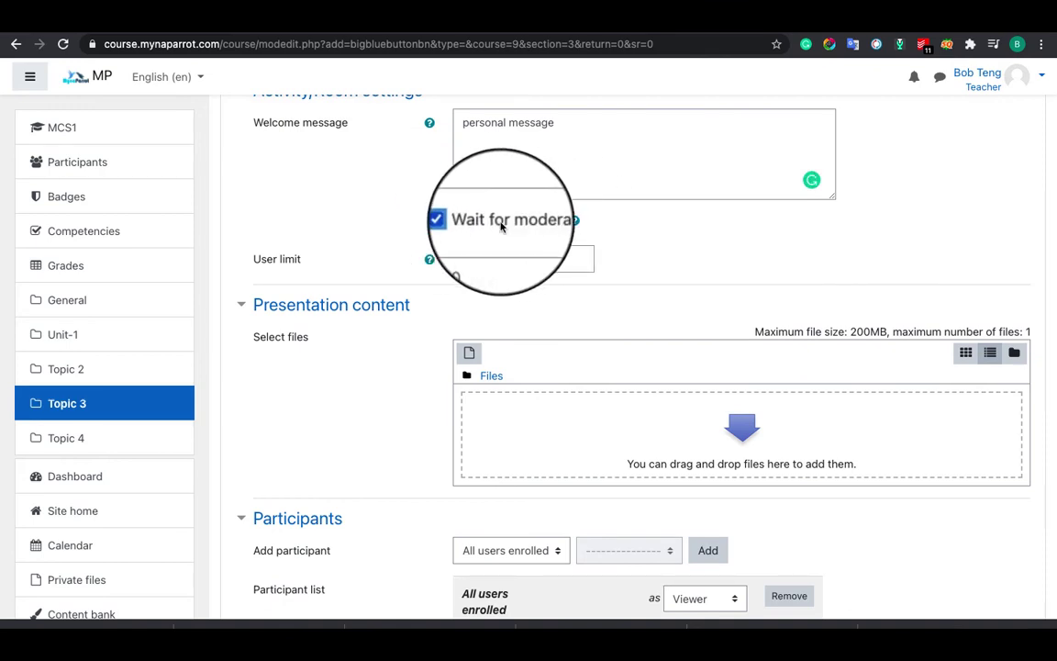
scroll(550, 226, "down", 1)
scroll(551, 225, "down", 1)
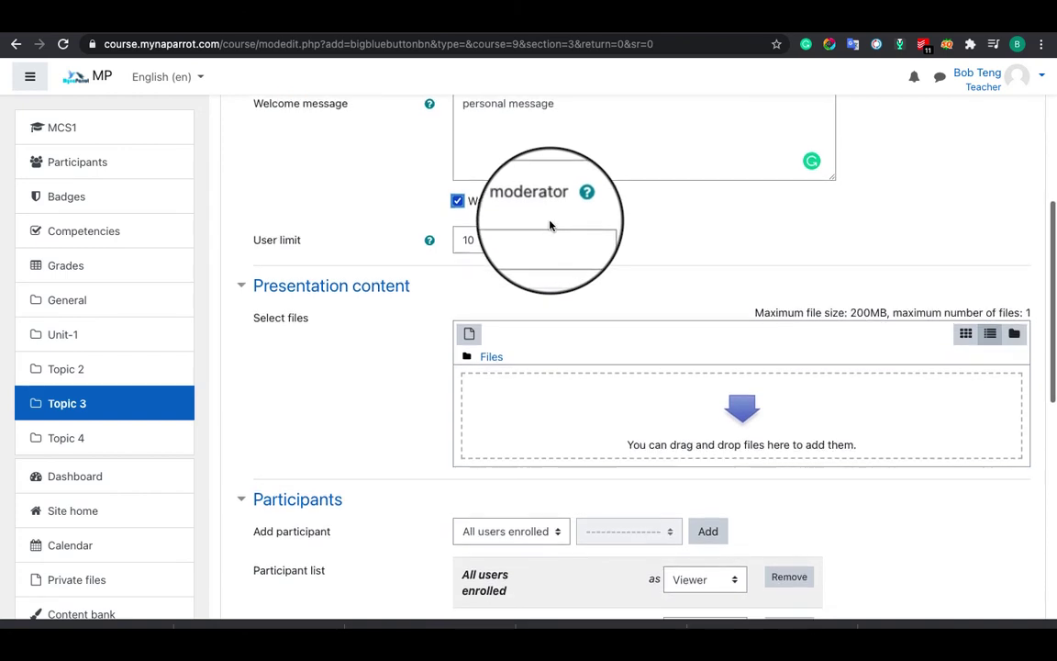
left_click(506, 239)
Step: Set the user limit to 3 and move on to the Presentation content section
scroll(505, 237, "down", 1)
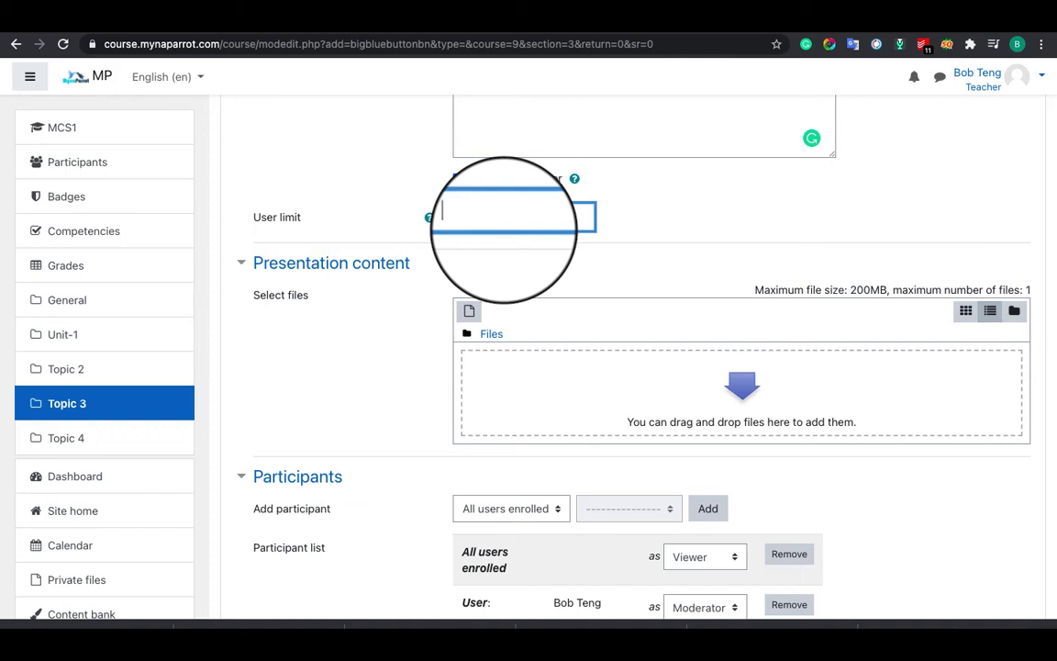
scroll(484, 251, "down", 1)
type("30")
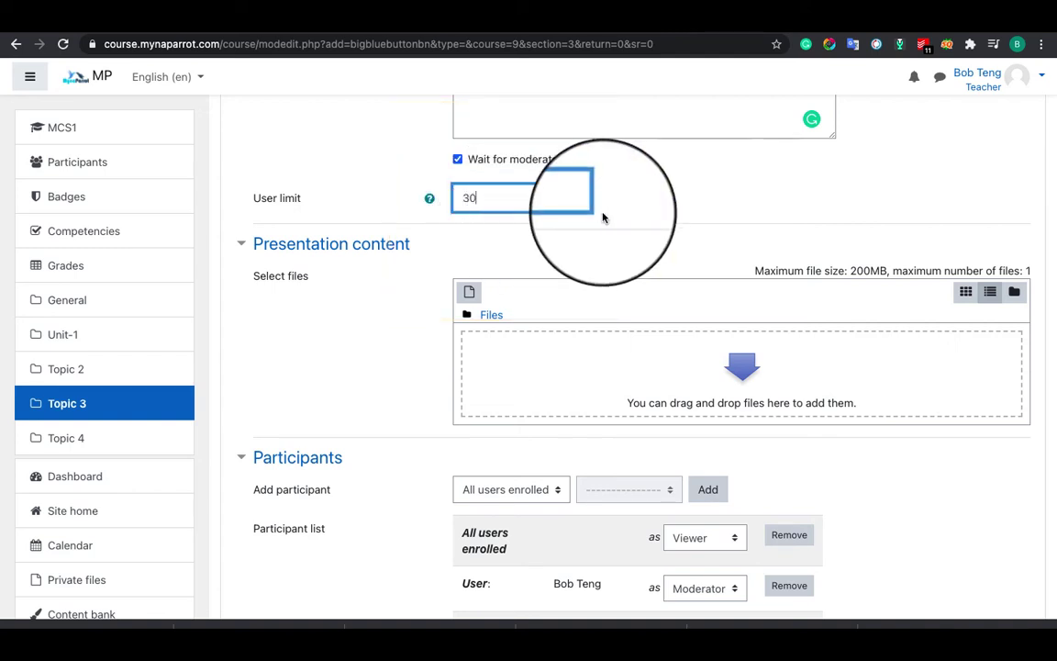
left_click(602, 218)
scroll(602, 218, "down", 2)
scroll(602, 218, "down", 2)
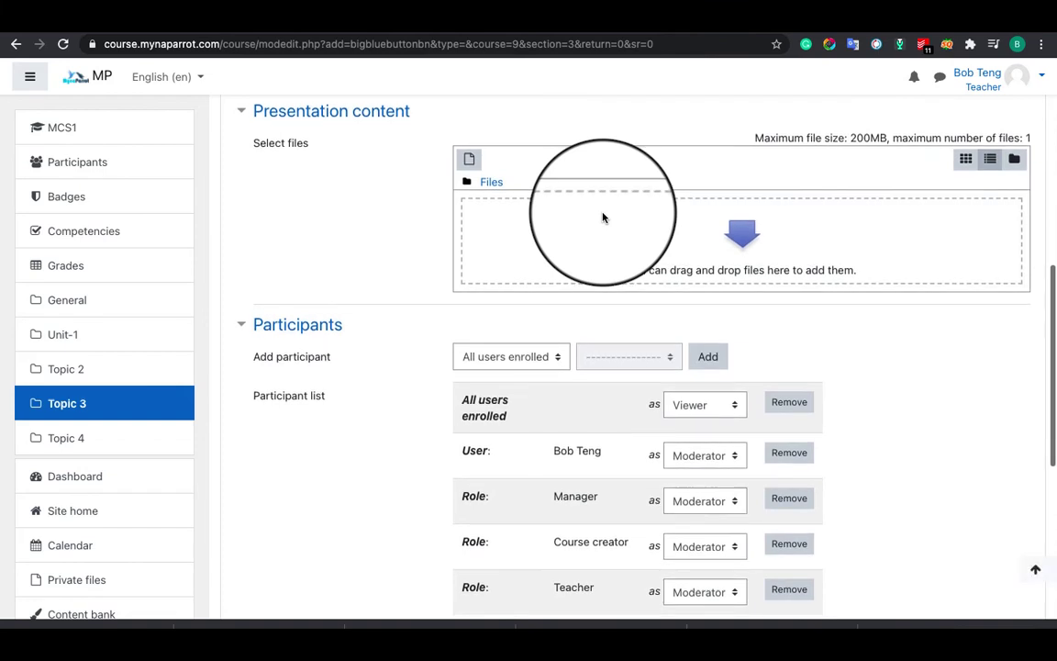
Step: Upload a PDF from the computer as the room's presentation content
left_click(745, 240)
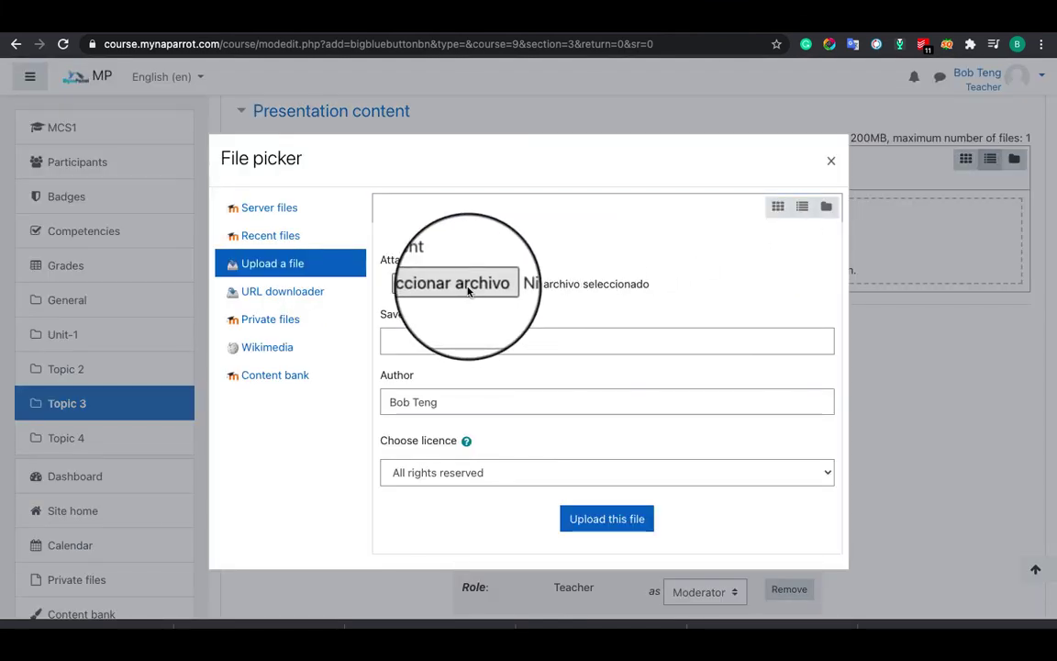
left_click(468, 291)
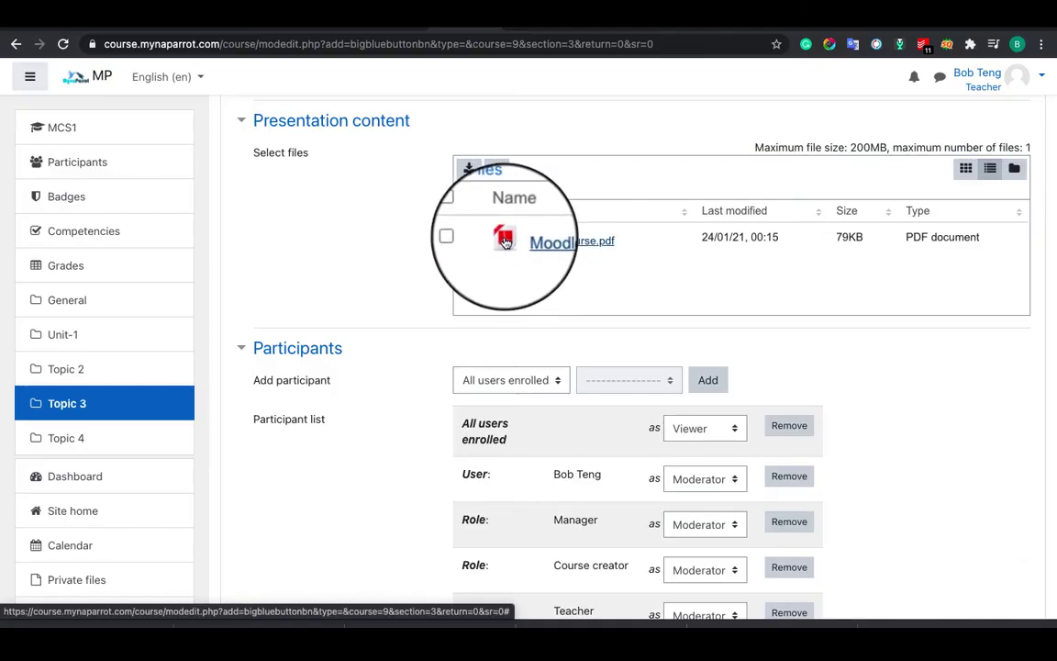
scroll(504, 246, "down", 5)
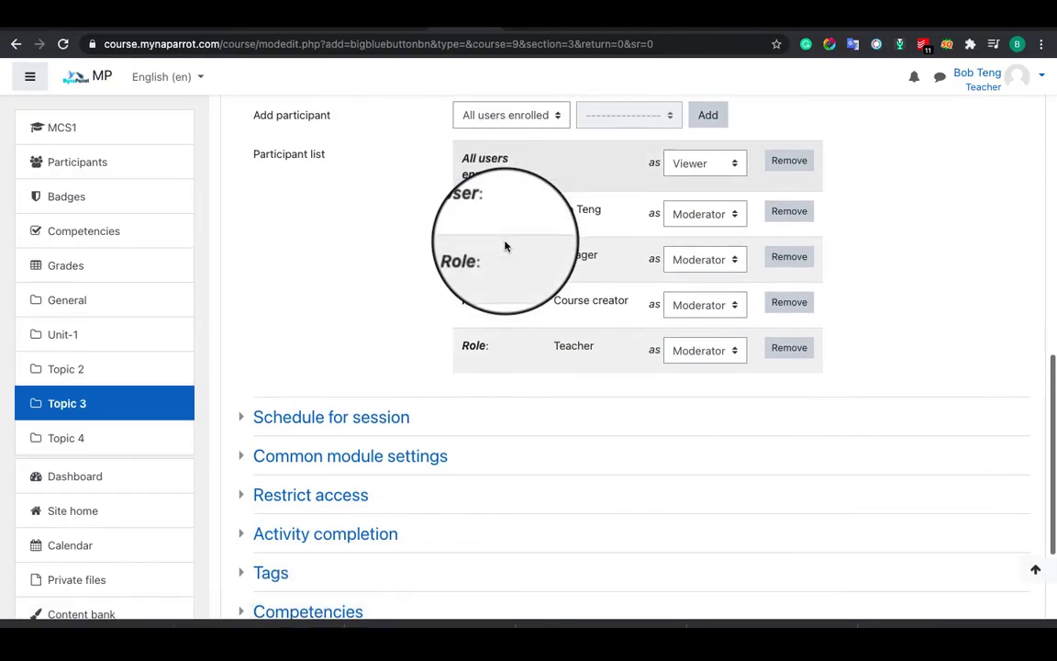
Step: Keep all enrolled users as viewers and the teacher as moderator
left_click(697, 170)
left_click(697, 170)
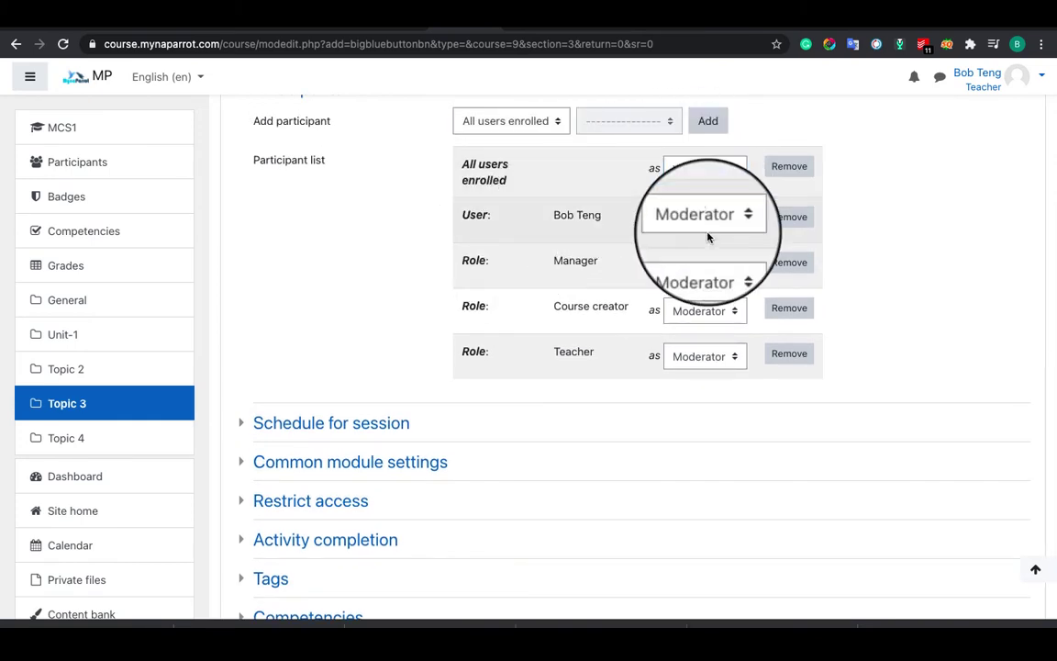
left_click(706, 231)
left_click(707, 228)
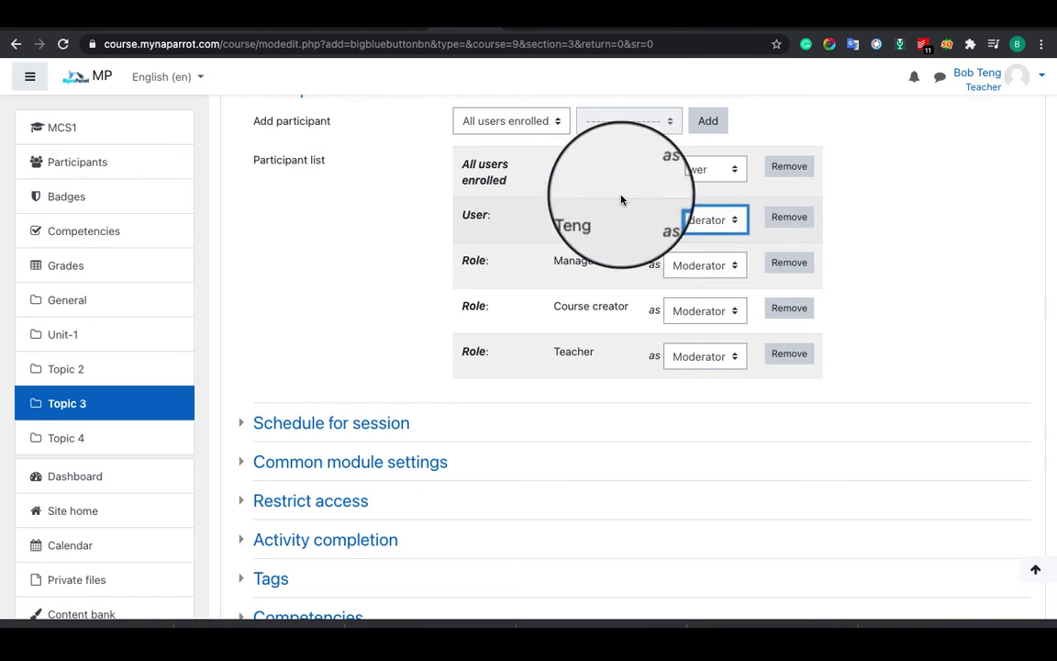
left_click(540, 123)
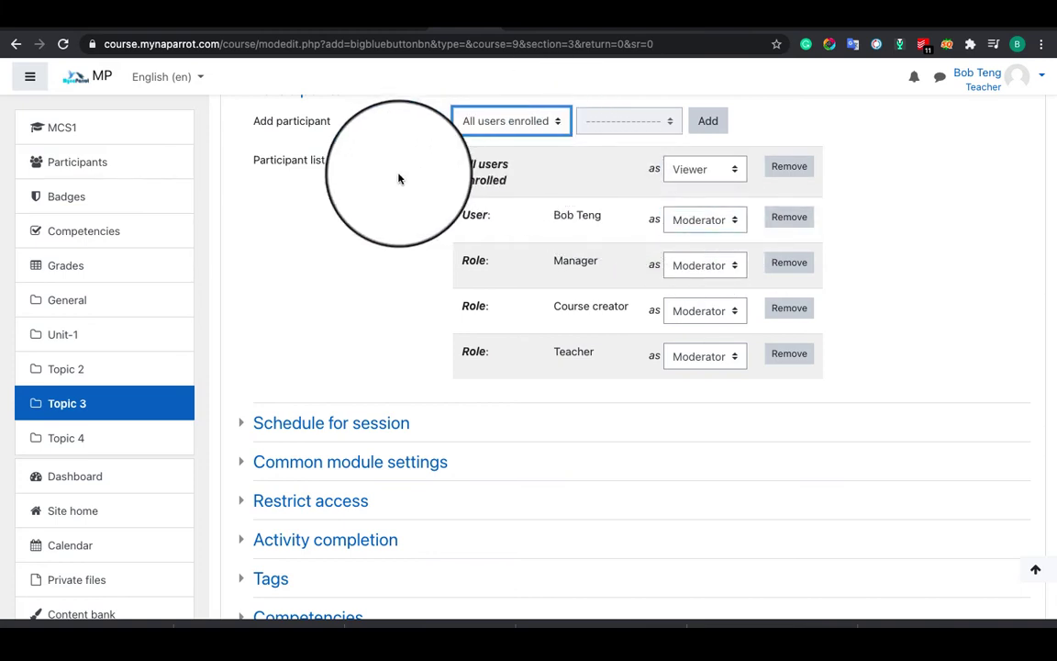
Step: Expand Schedule for session and enable the Join open date
scroll(404, 275, "down", 1)
scroll(394, 280, "down", 2)
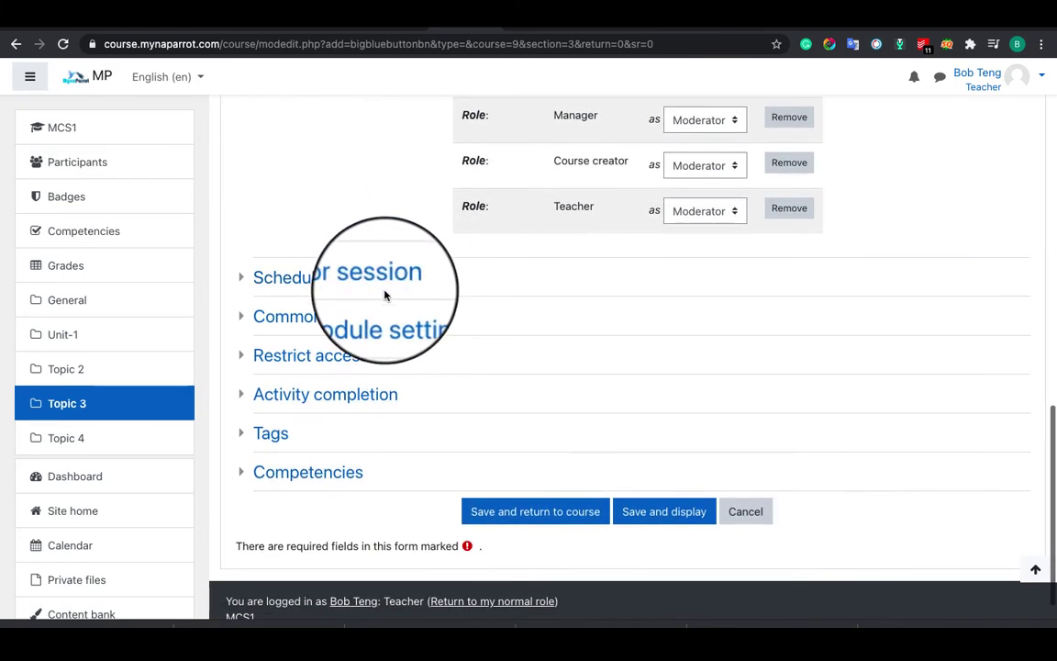
left_click(383, 275)
scroll(378, 284, "down", 1)
scroll(357, 266, "down", 1)
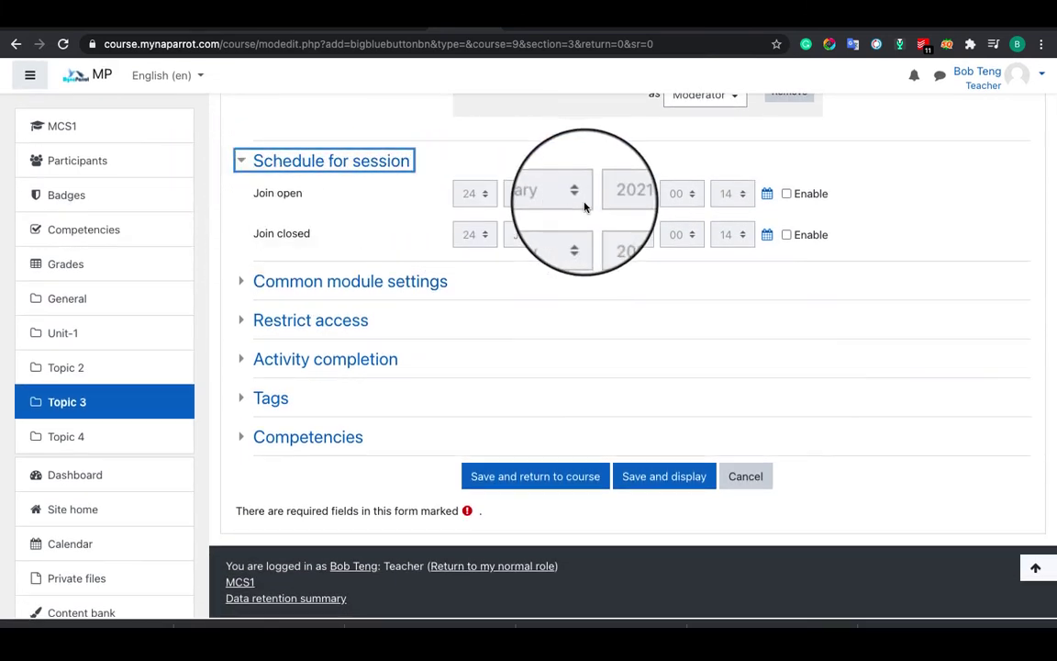
left_click(786, 195)
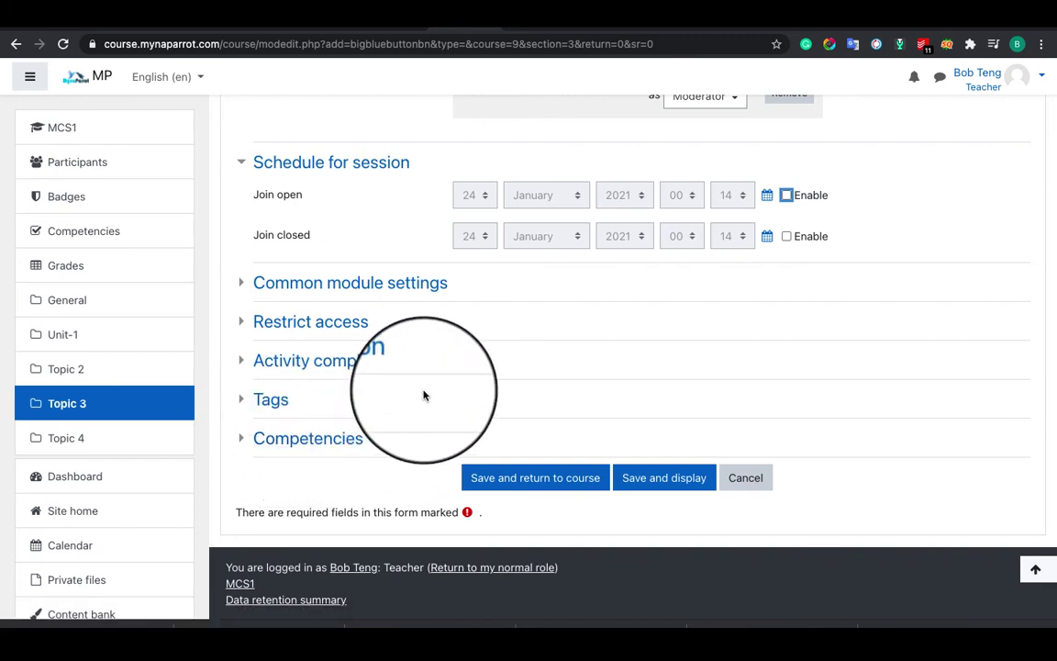
scroll(424, 396, "up", 1)
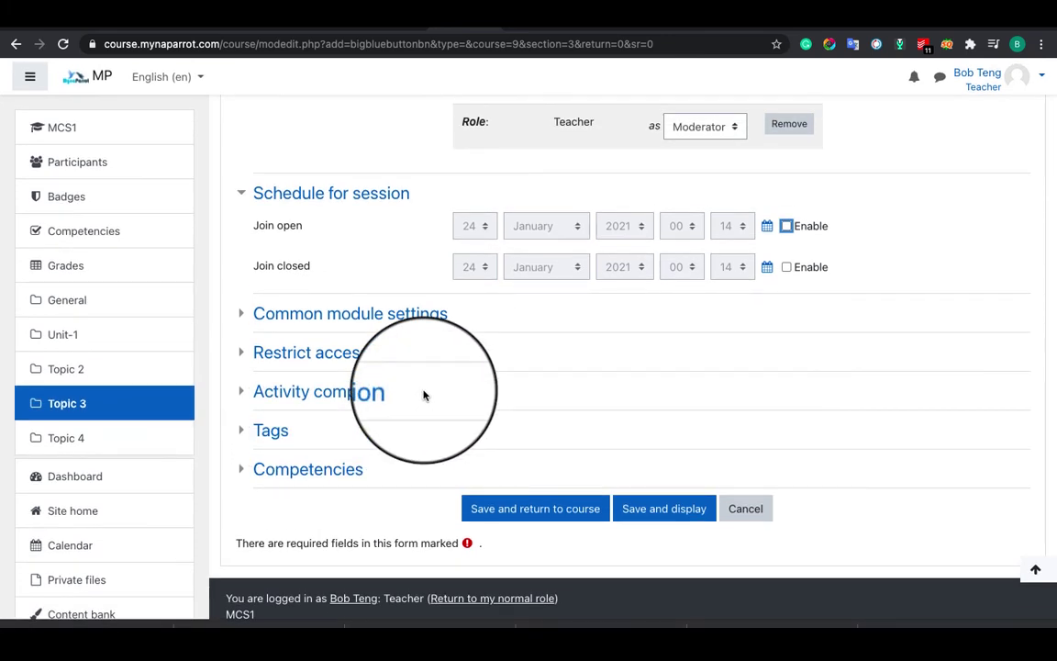
scroll(423, 395, "up", 10)
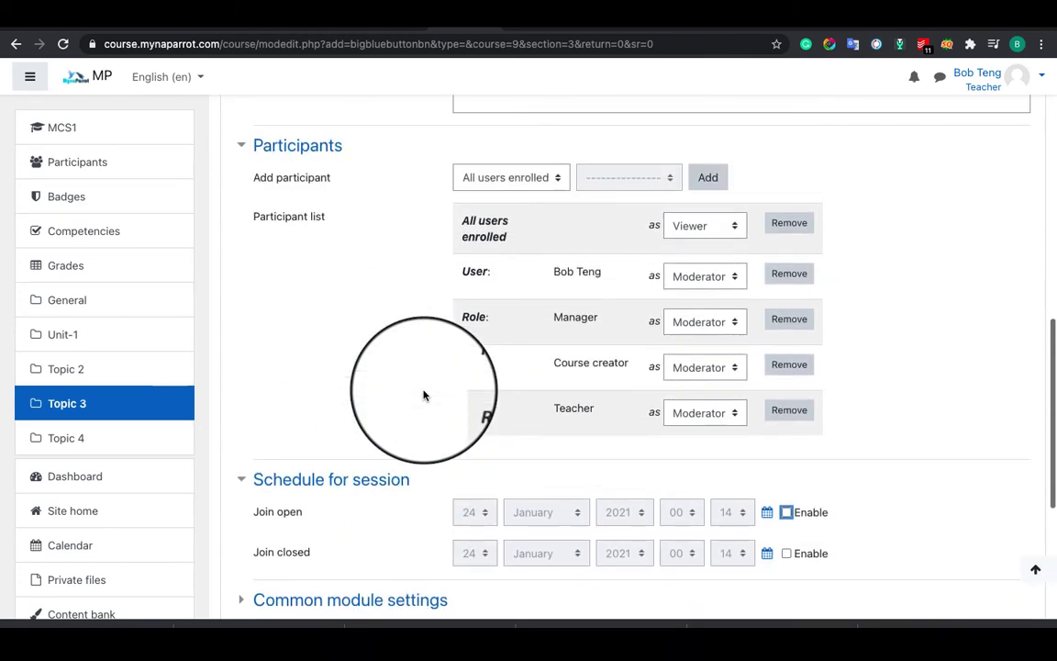
Step: Save and display the lesson 1 activity, then join its session
scroll(424, 396, "up", 10)
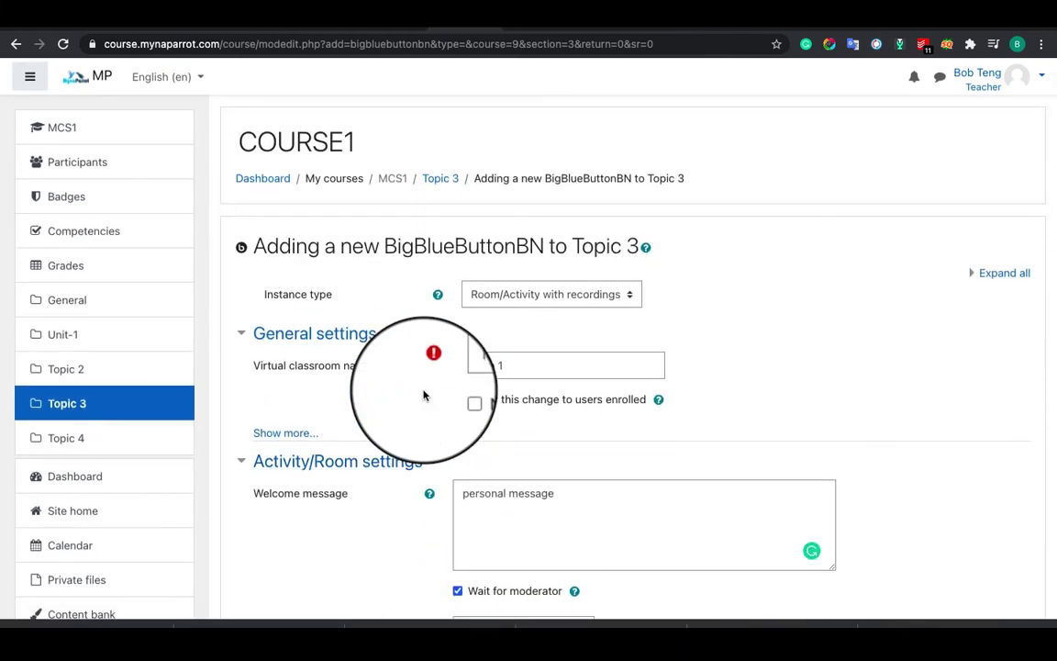
scroll(424, 395, "down", 3)
scroll(424, 396, "down", 2)
scroll(424, 396, "down", 5)
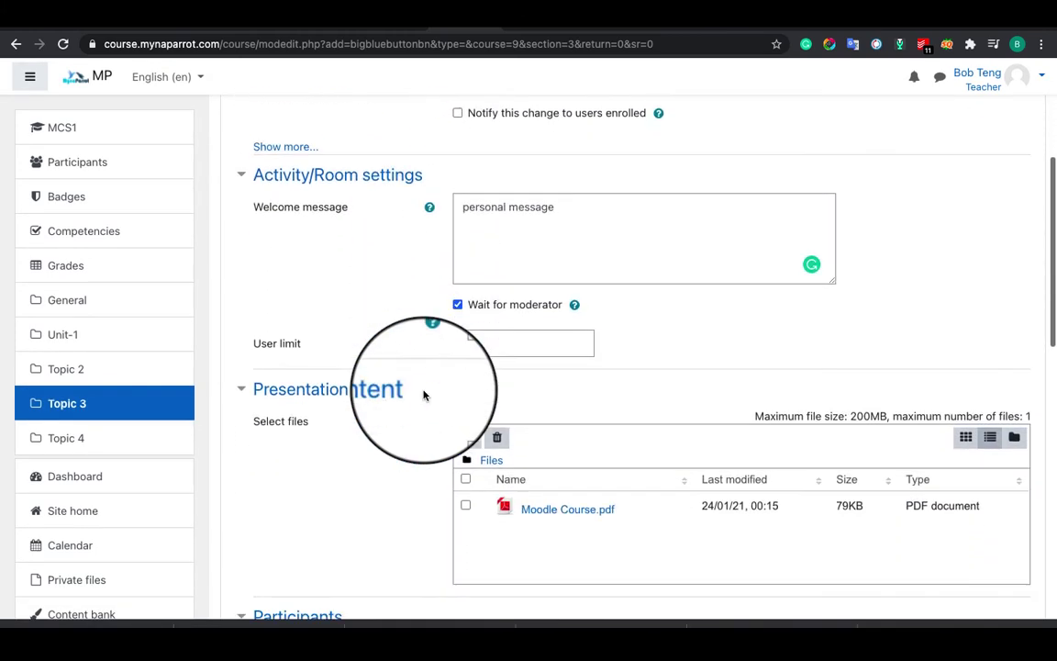
scroll(424, 396, "down", 3)
scroll(423, 396, "down", 4)
scroll(423, 395, "down", 10)
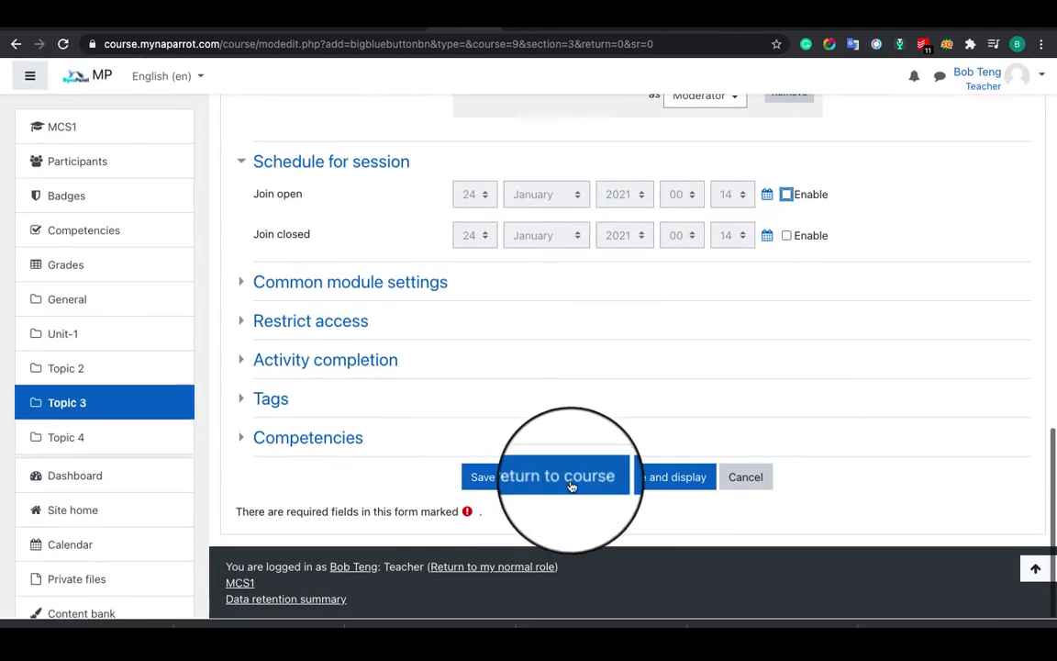
left_click(632, 487)
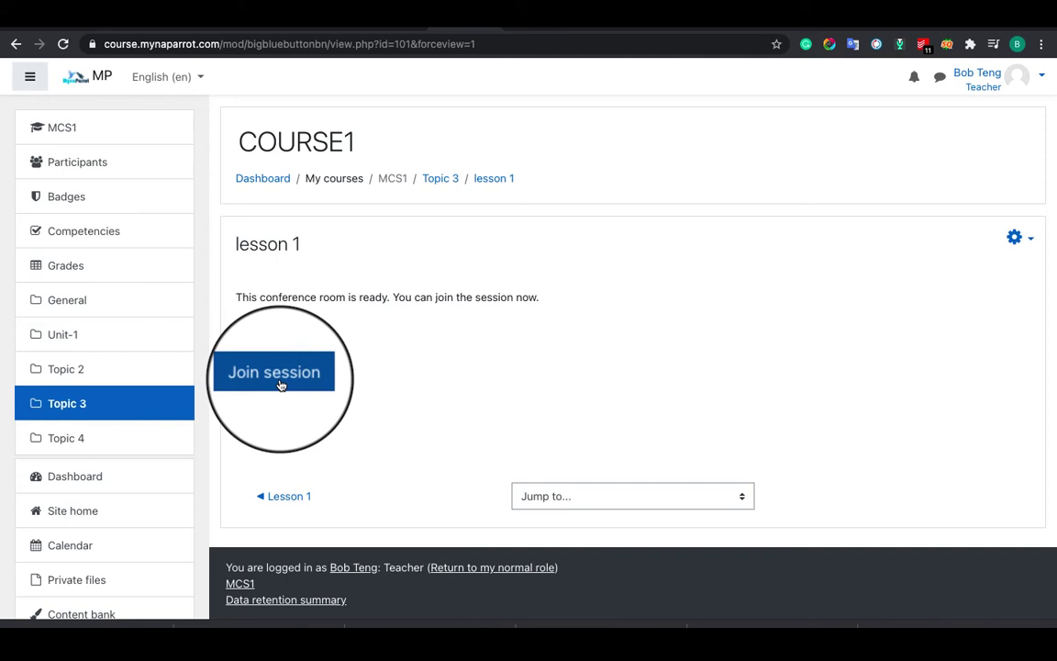
left_click(281, 385)
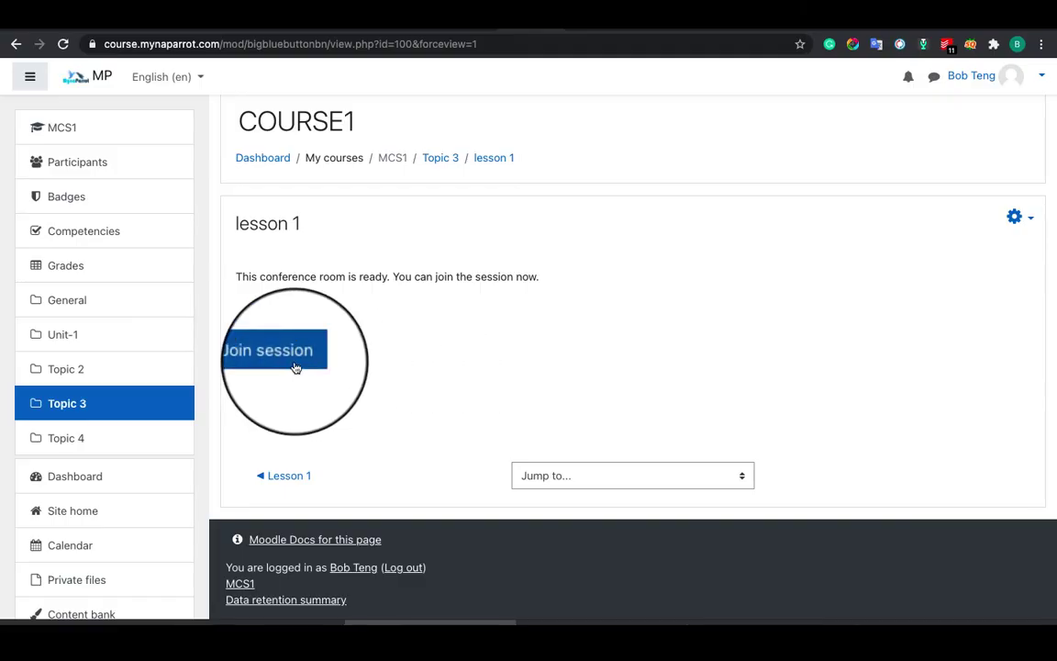
Step: Enter the lesson 1 room with microphone audio and look through the + Actions menu
left_click(295, 366)
left_click(478, 354)
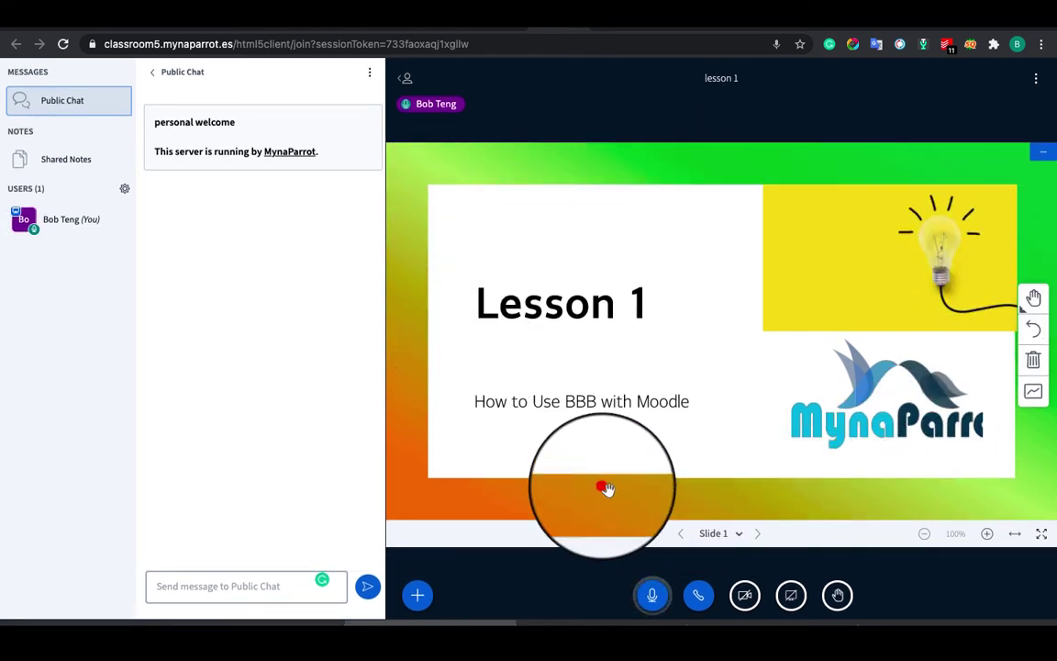
left_click(417, 595)
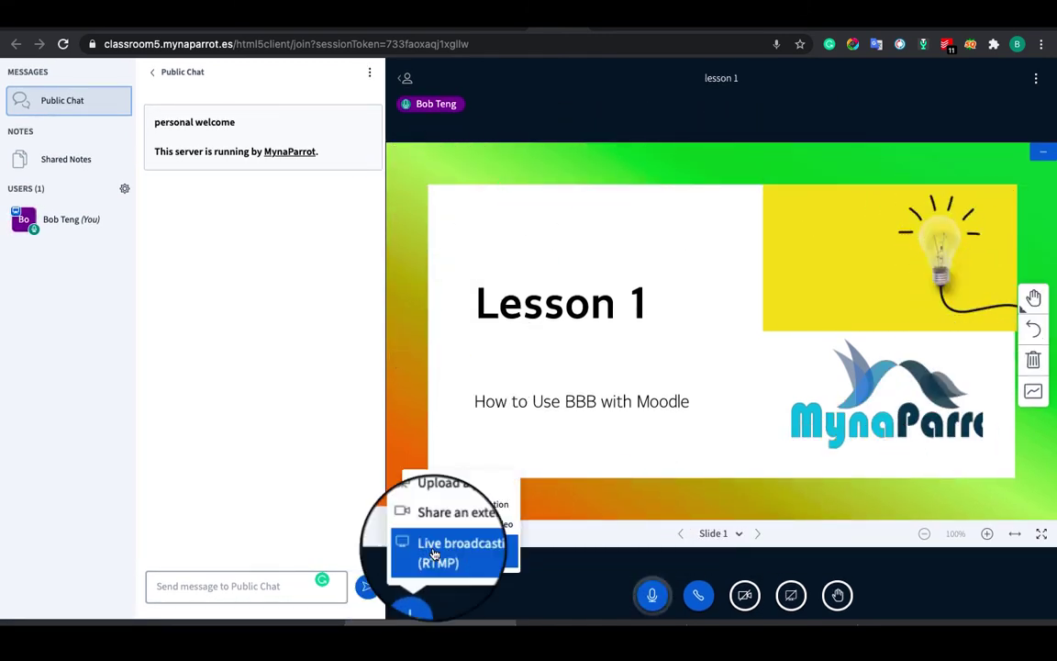